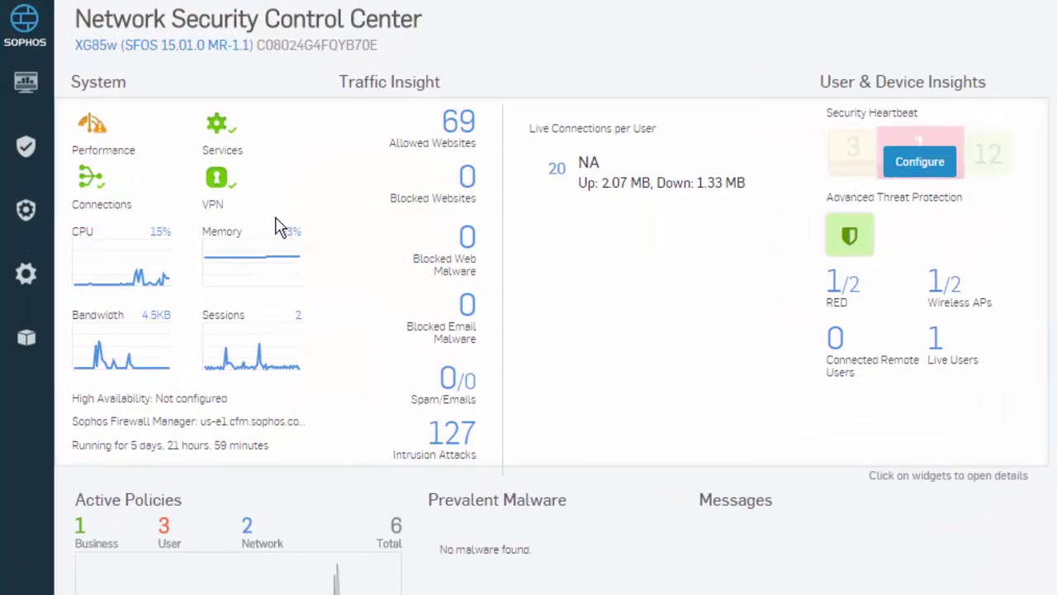
Open the Wireless Networks list under Wireless Protection and start adding a new network
{"action": "left_click", "coordinate": [26, 213]}
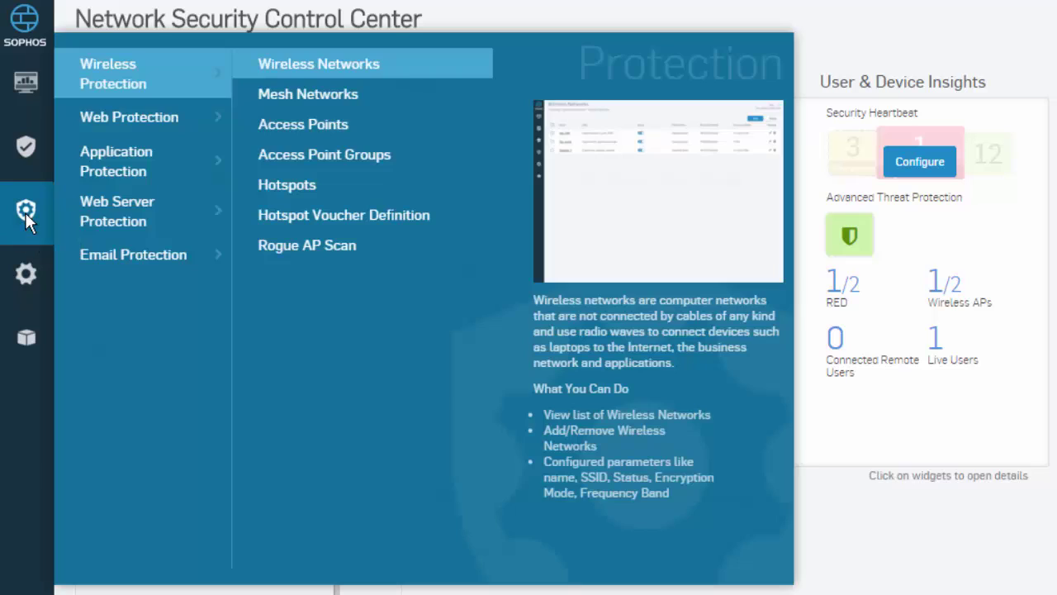
{"action": "left_click", "coordinate": [336, 66]}
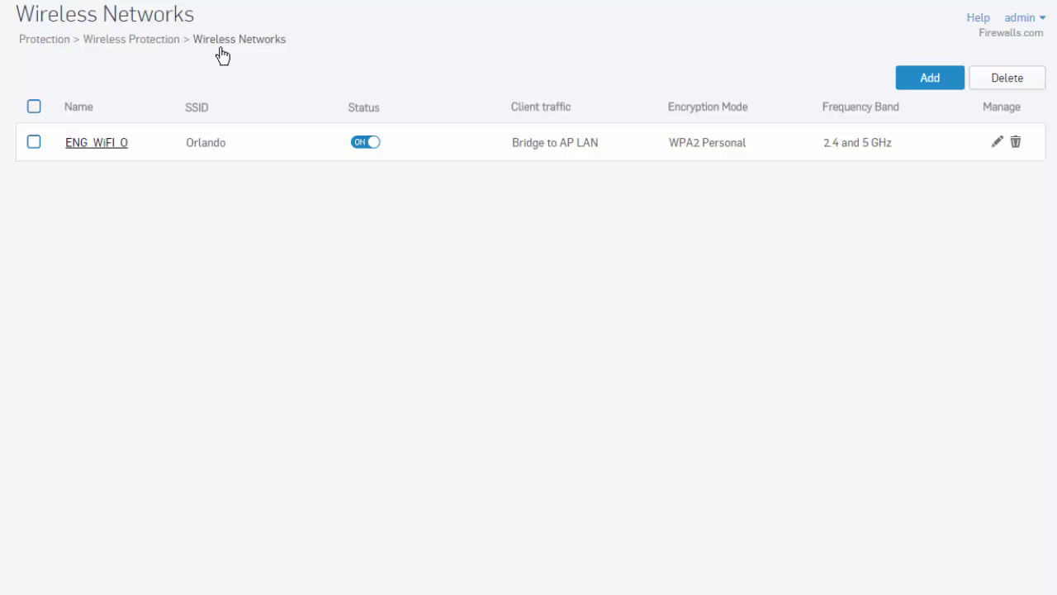
{"action": "left_click", "coordinate": [921, 80]}
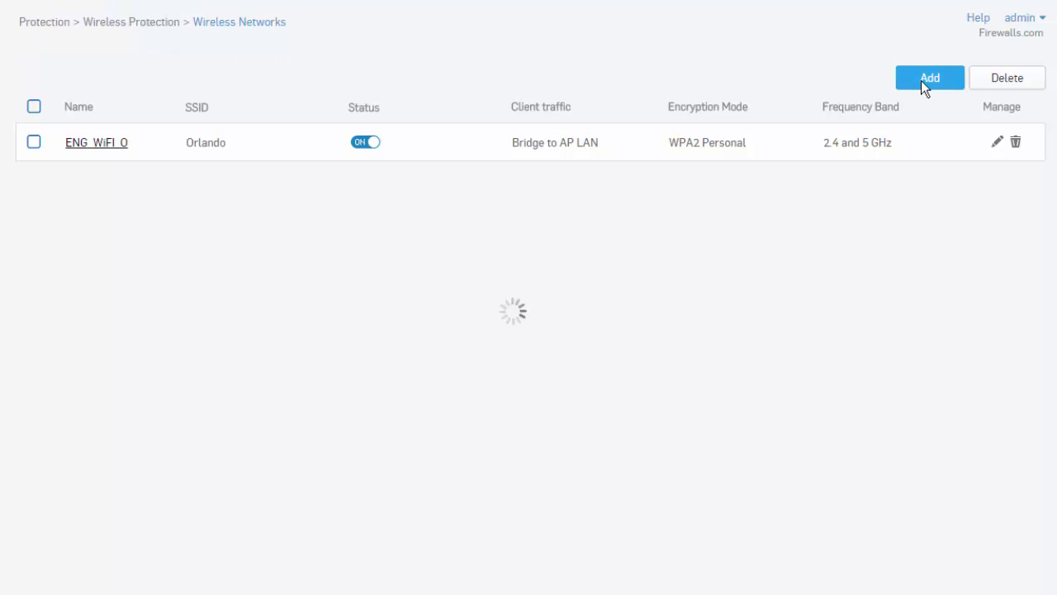
Name the network WiFi_Guest, describe it as 'Firewalls.com - Guest Wireless Network', with SSID Firewalls.com_Guest
{"action": "left_click_drag", "start_coordinate": [396, 124], "coordinate": [234, 138]}
{"action": "key", "text": "BackSpace"}
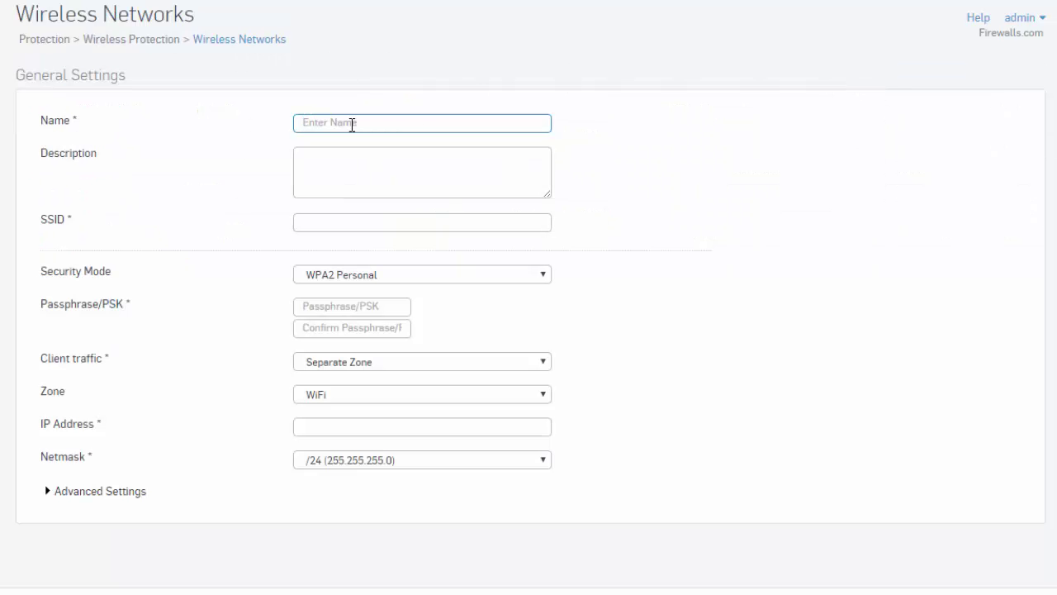
{"action": "type", "text": "WiFi_Guest"}
{"action": "key", "text": "Tab"}
{"action": "type", "text": "F"}
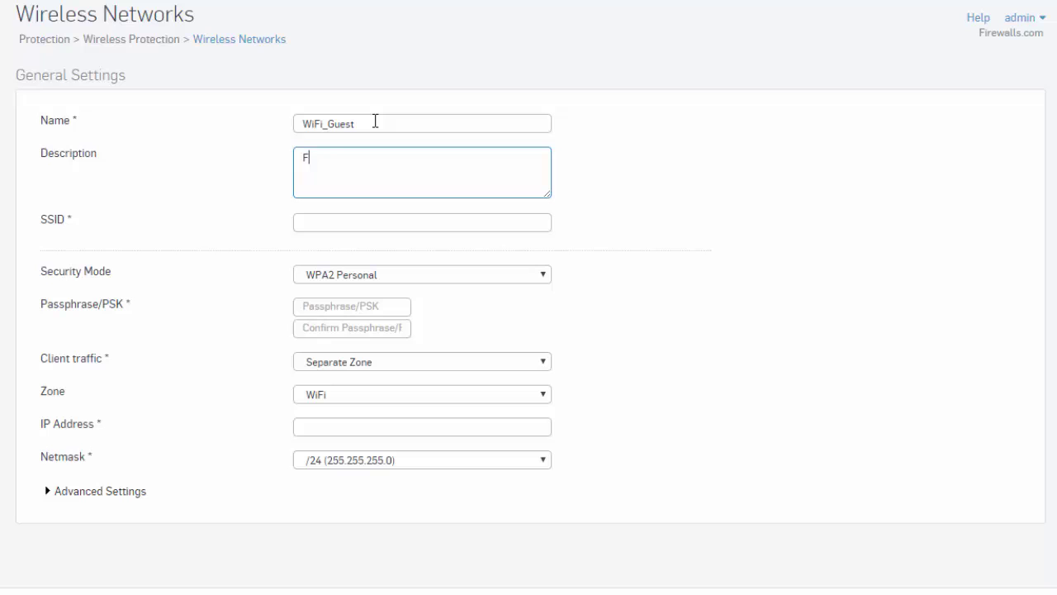
{"action": "type", "text": "irewalls.com - Guest Wireless Network"}
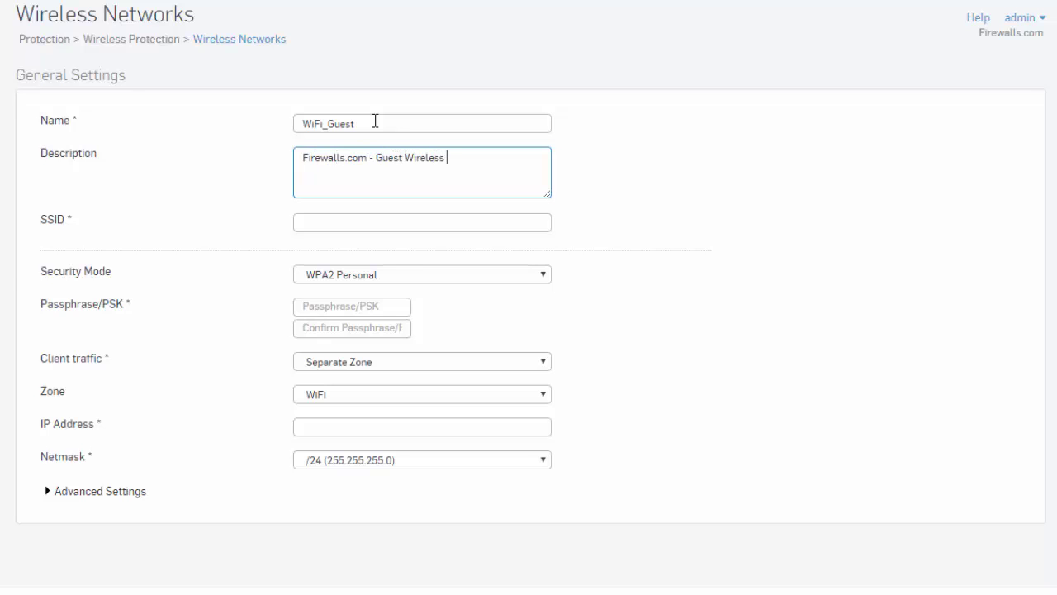
{"action": "key", "text": "Tab"}
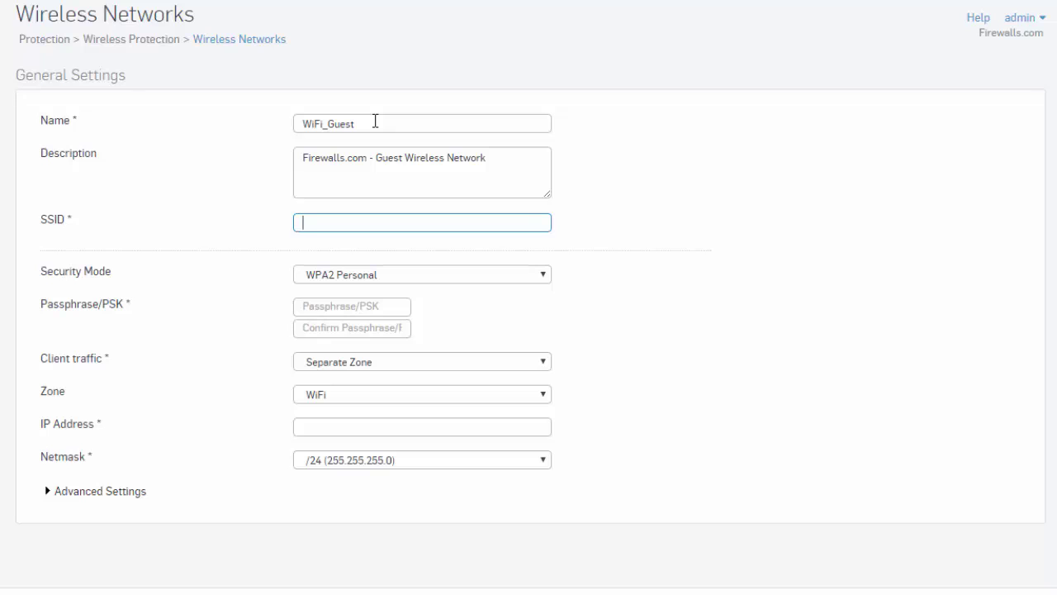
{"action": "type", "text": "Firewalls.com_Guest"}
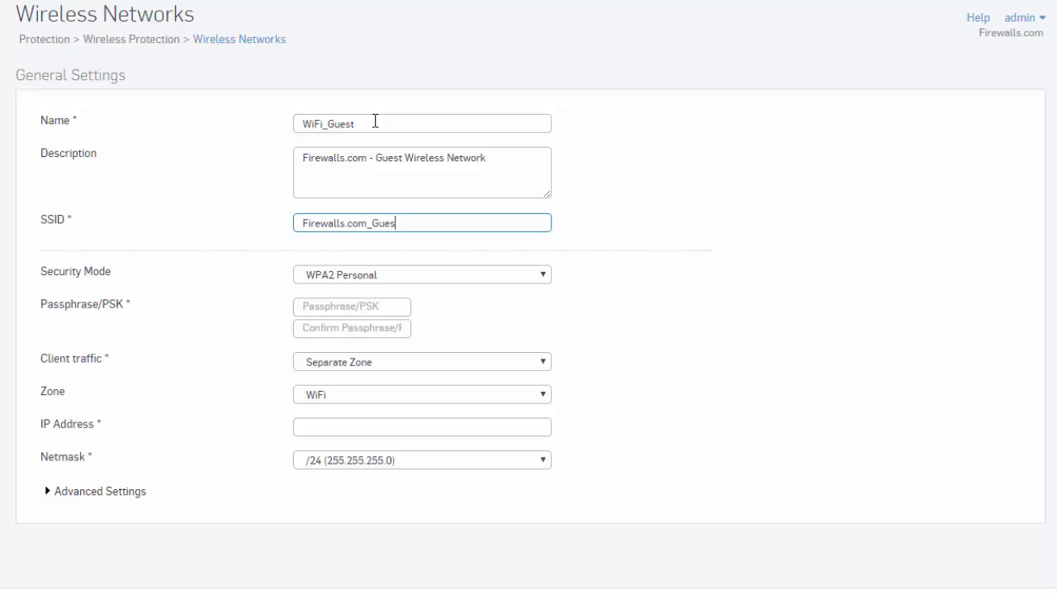
Keep WPA2 Personal as the security mode
{"action": "left_click", "coordinate": [412, 282]}
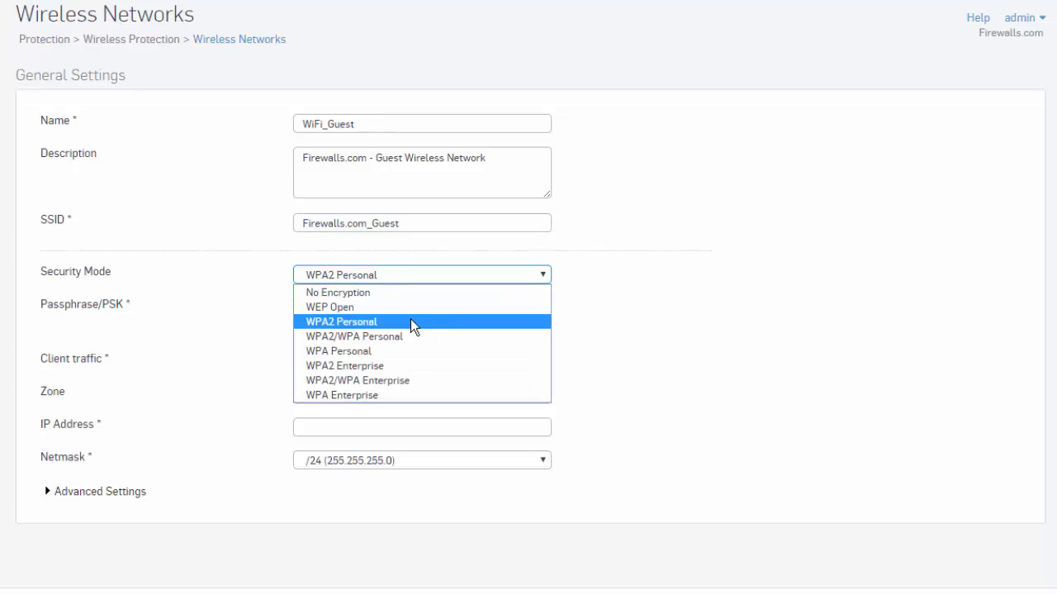
{"action": "left_click", "coordinate": [412, 322]}
{"action": "left_click", "coordinate": [382, 307]}
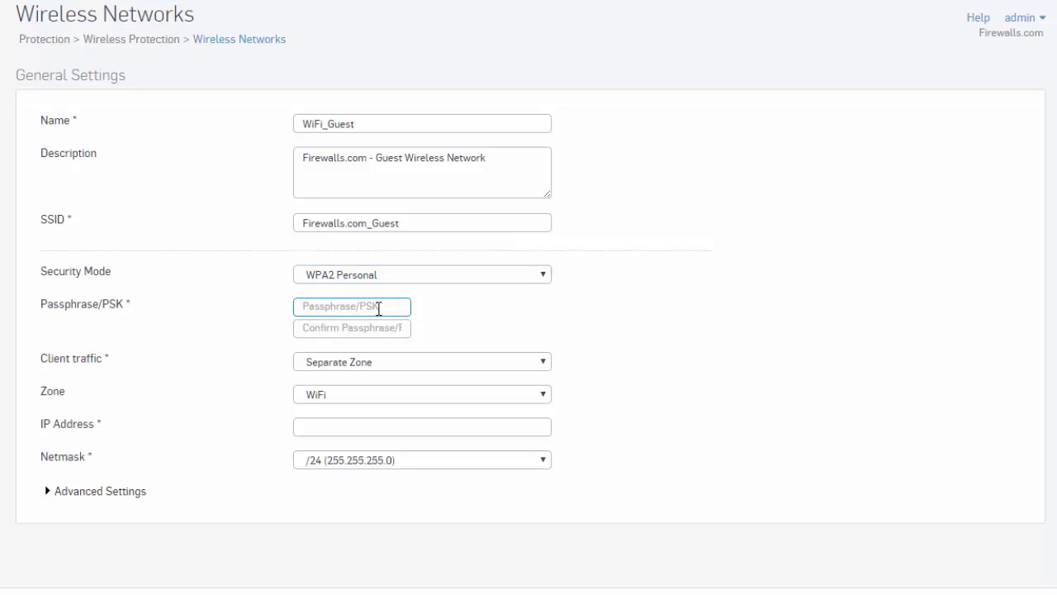
Enter the network passphrase and retype it in the confirmation field
{"action": "type", "text": "••••••••••"}
{"action": "key", "text": "Tab"}
{"action": "type", "text": "••••••••••"}
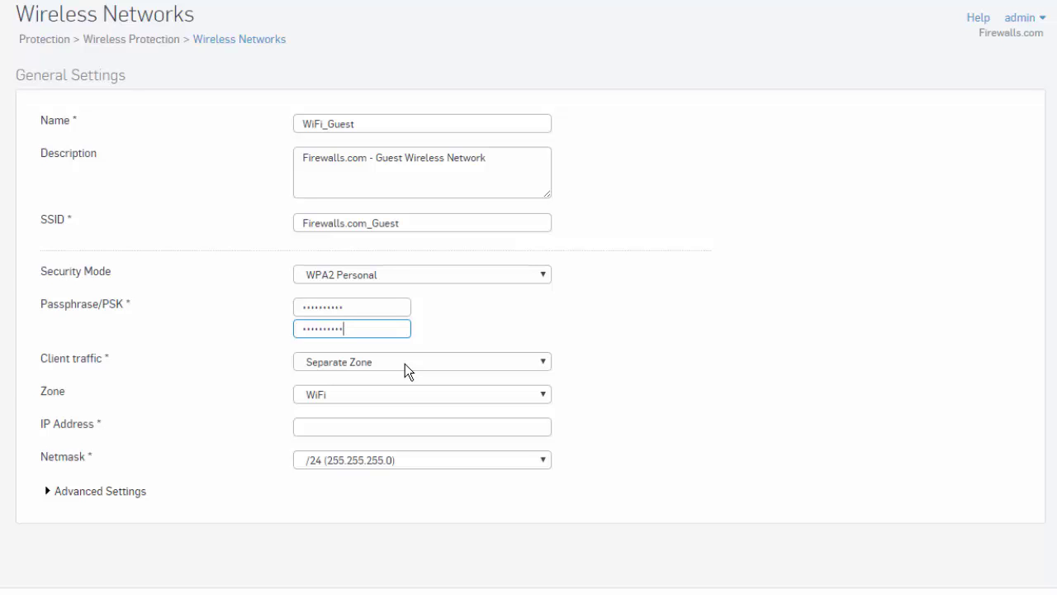
{"action": "key", "text": "Tab"}
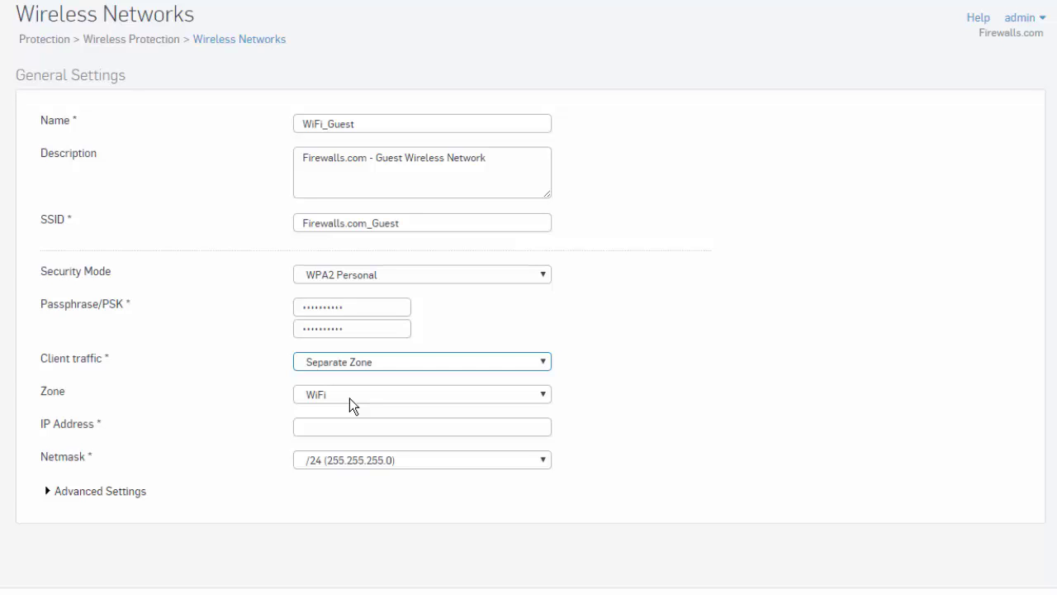
{"action": "left_click", "coordinate": [341, 427]}
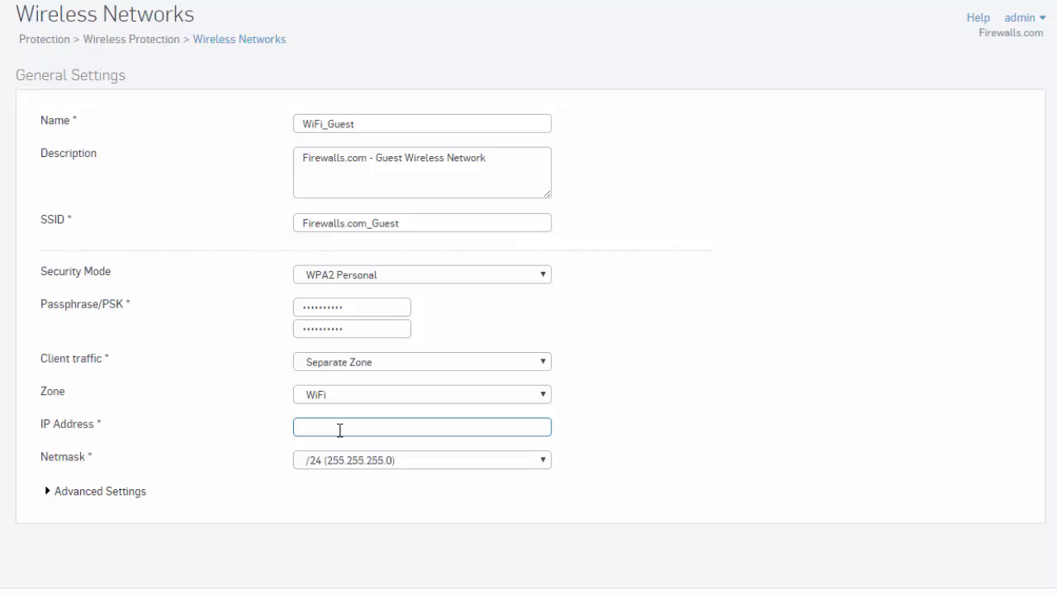
Set the network IP address to 172.16.50.1 and expand Advanced Settings
{"action": "type", "text": "172.16.50."}
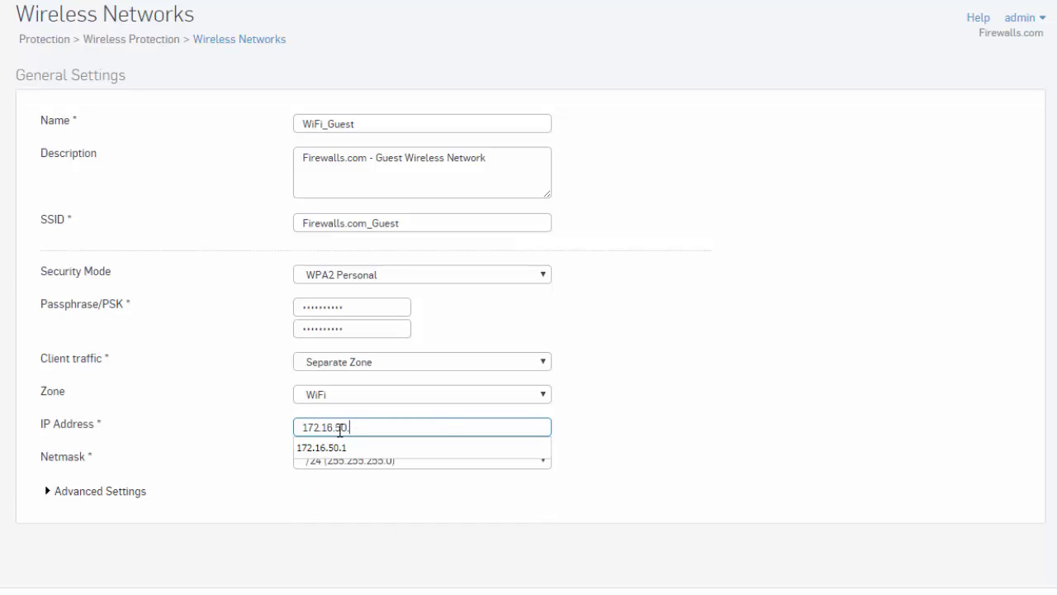
{"action": "type", "text": "1"}
{"action": "left_click", "coordinate": [592, 459]}
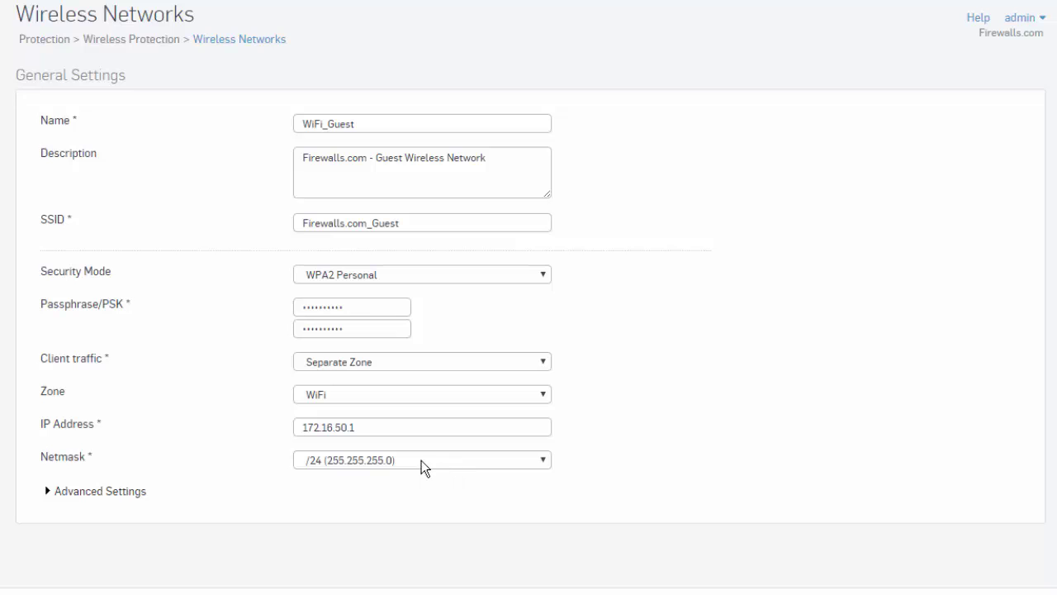
{"action": "left_click", "coordinate": [104, 496]}
Change encryption to TKIP&AES (compatible) and keep the 2.4 and 5 GHz frequency band
{"action": "scroll", "coordinate": [115, 504], "scroll_direction": "down", "scroll_amount": 3}
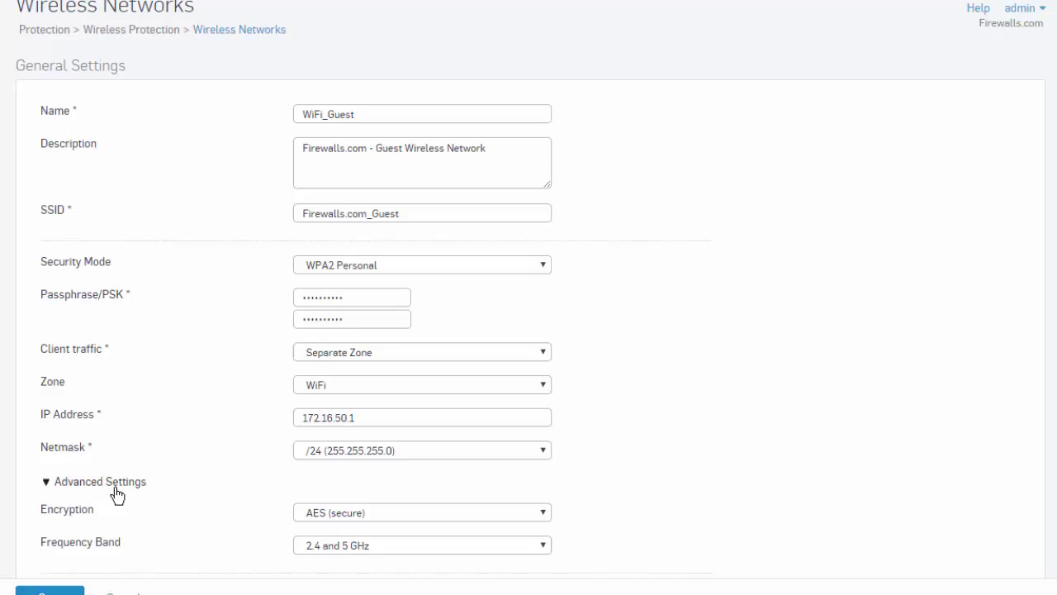
{"action": "left_click", "coordinate": [379, 417]}
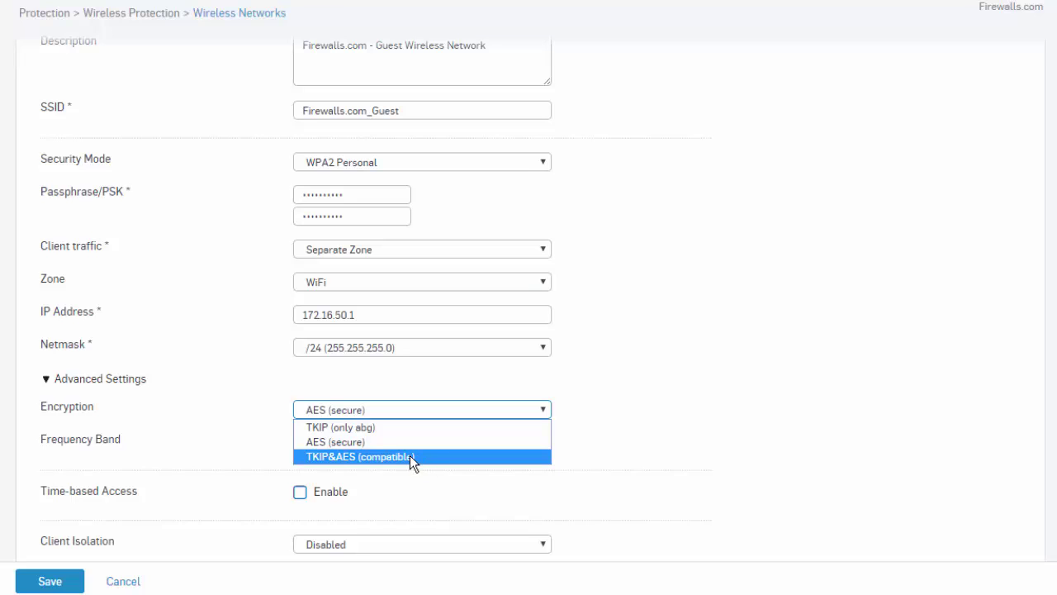
{"action": "left_click", "coordinate": [450, 457]}
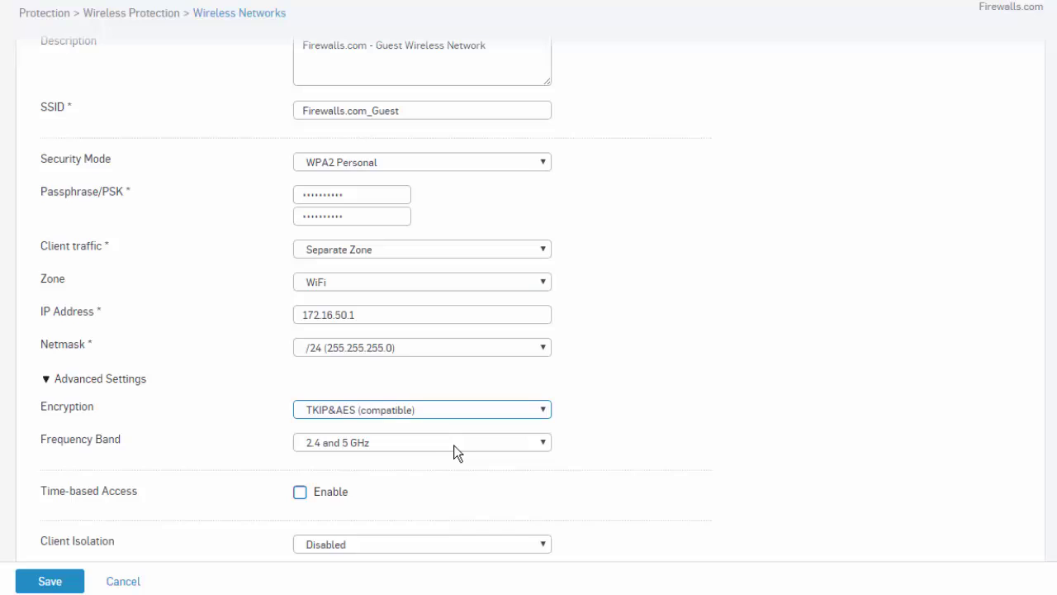
{"action": "left_click", "coordinate": [454, 444]}
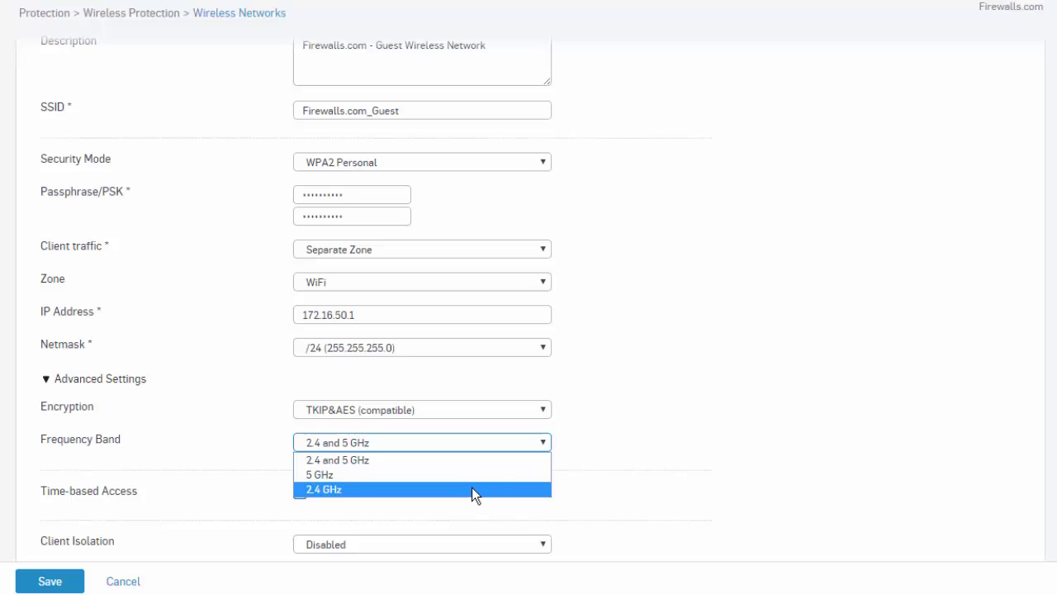
{"action": "left_click", "coordinate": [436, 462]}
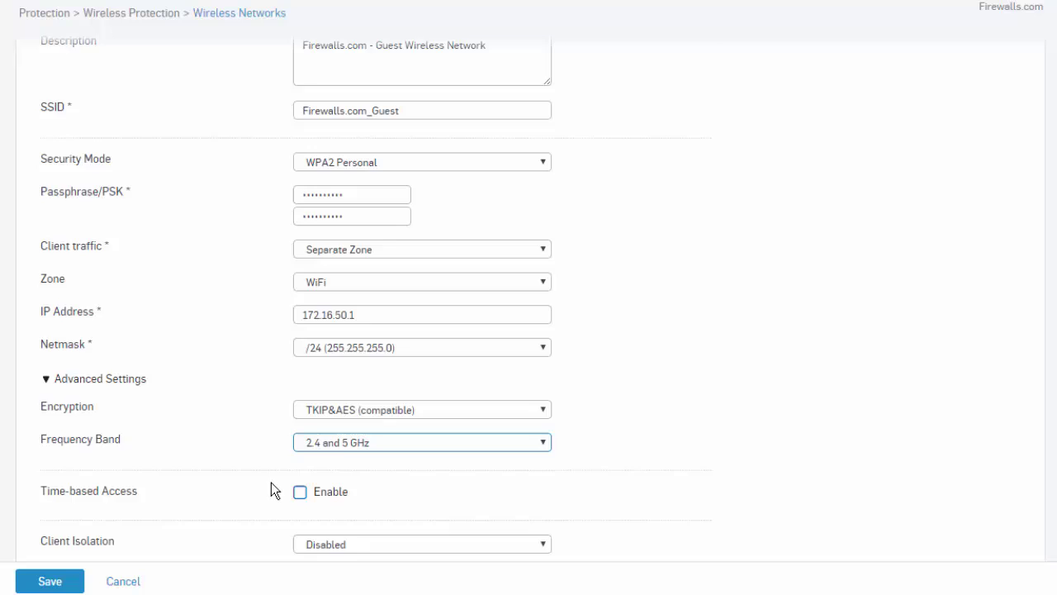
Limit the network's active time to the Work hours (5 Day week) schedule
{"action": "scroll", "coordinate": [275, 496], "scroll_direction": "down", "scroll_amount": 3}
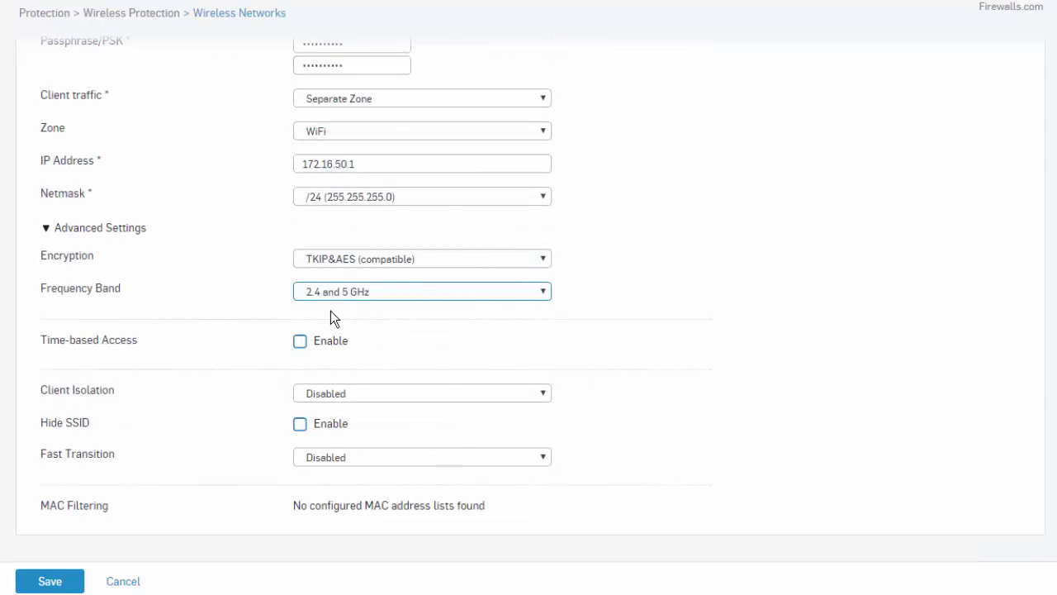
{"action": "left_click", "coordinate": [301, 345]}
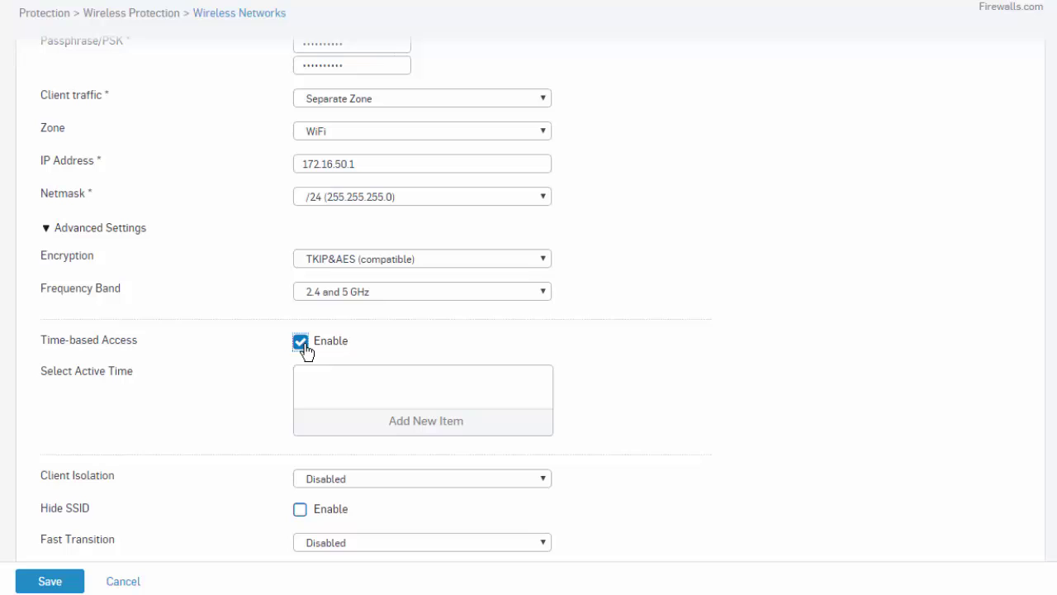
{"action": "left_click", "coordinate": [422, 428]}
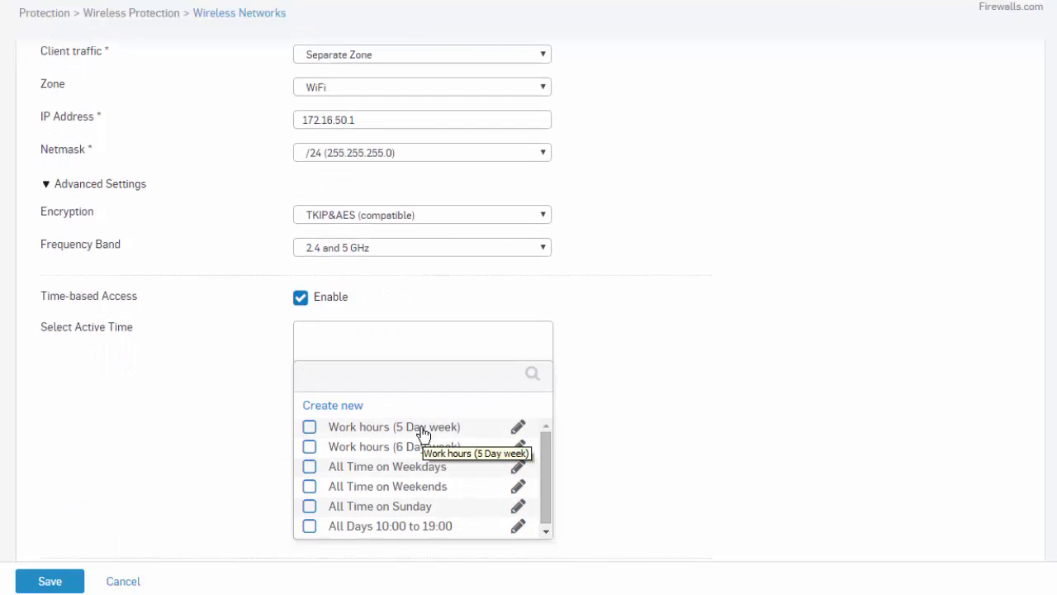
{"action": "left_click", "coordinate": [422, 430]}
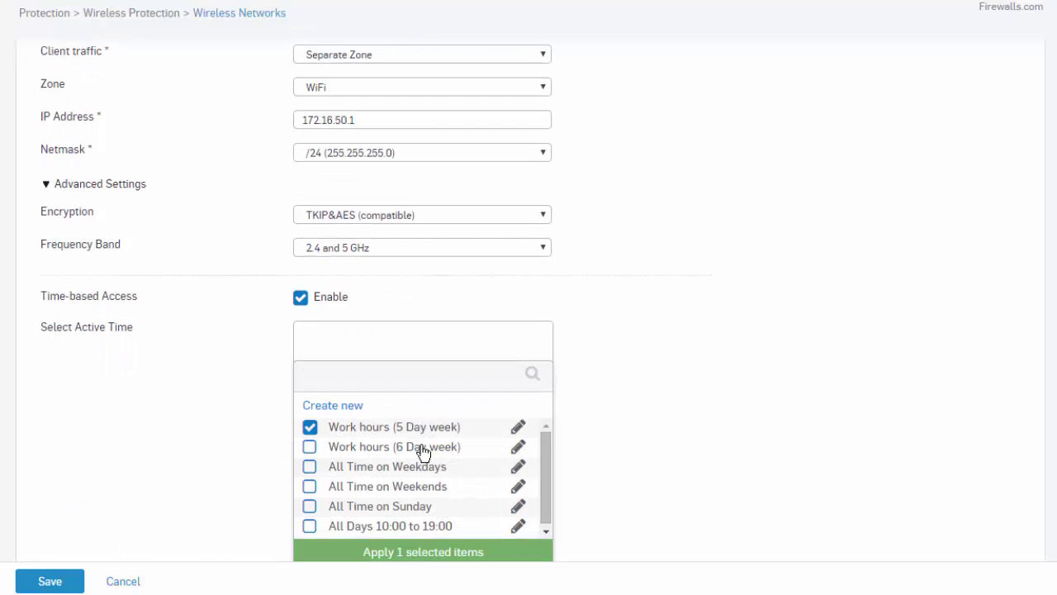
{"action": "left_click", "coordinate": [440, 553]}
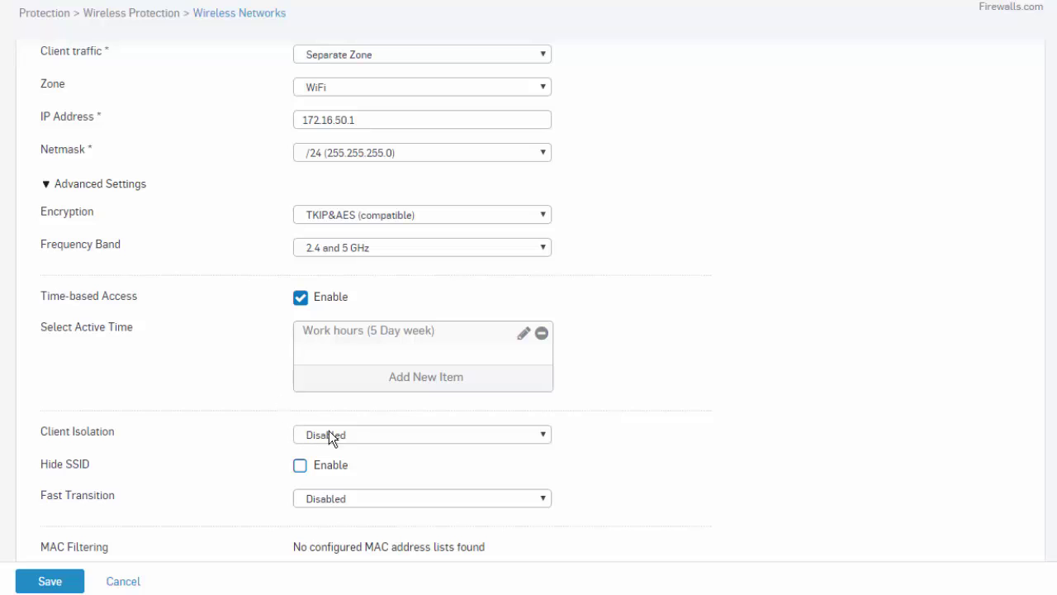
Enable client isolation and save the WiFi_Guest network
{"action": "left_click", "coordinate": [392, 433]}
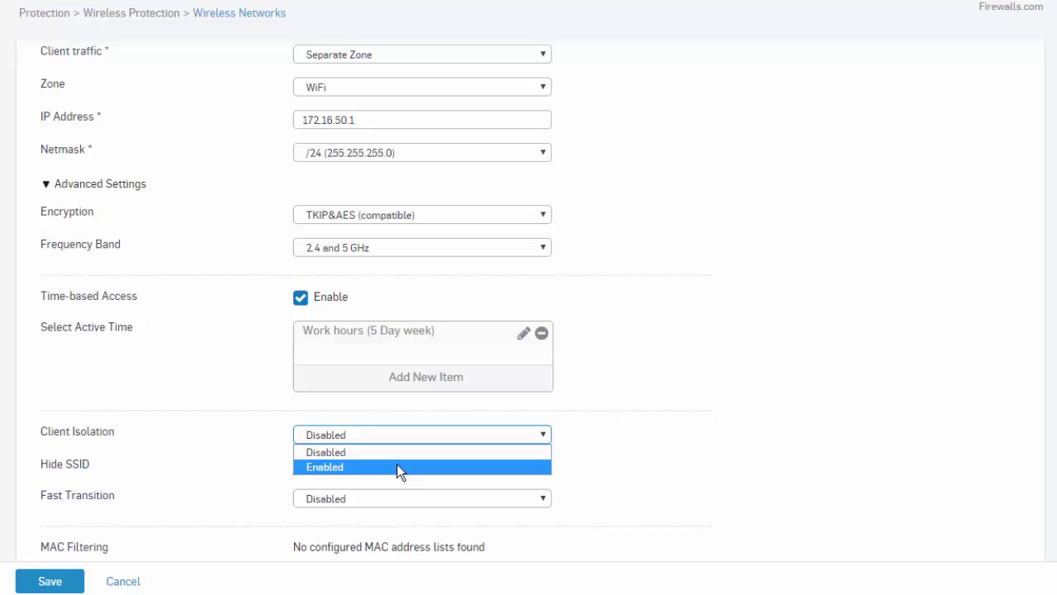
{"action": "left_click", "coordinate": [401, 468]}
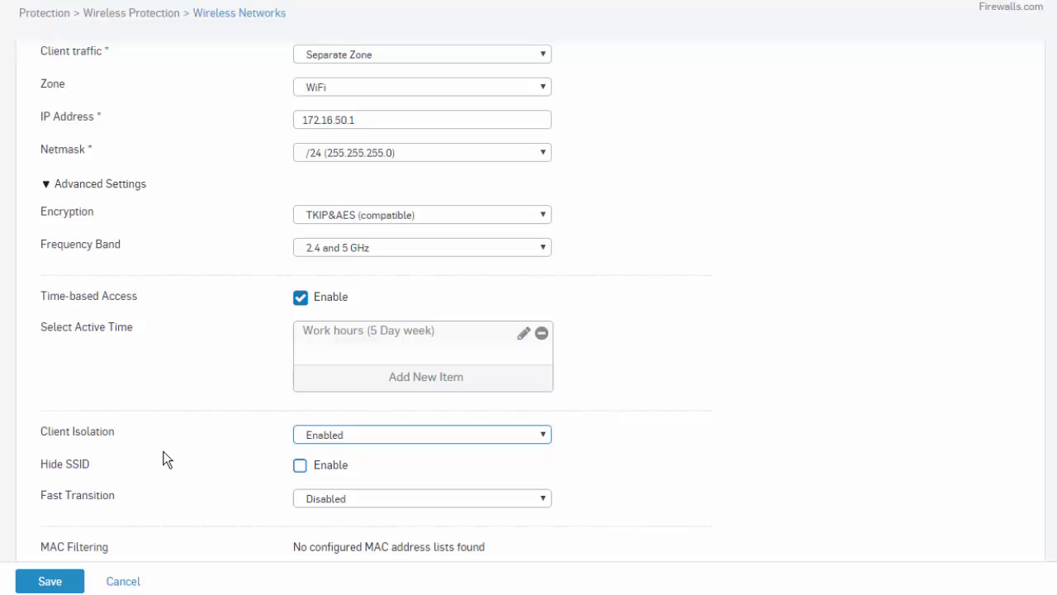
{"action": "scroll", "coordinate": [129, 463], "scroll_direction": "down", "scroll_amount": 1}
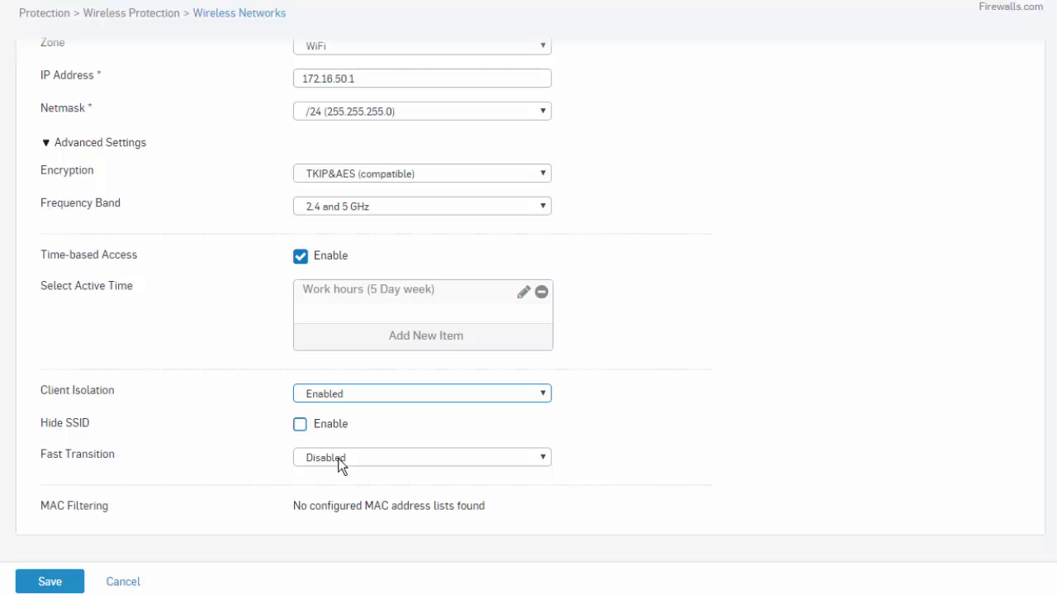
{"action": "left_click", "coordinate": [50, 580]}
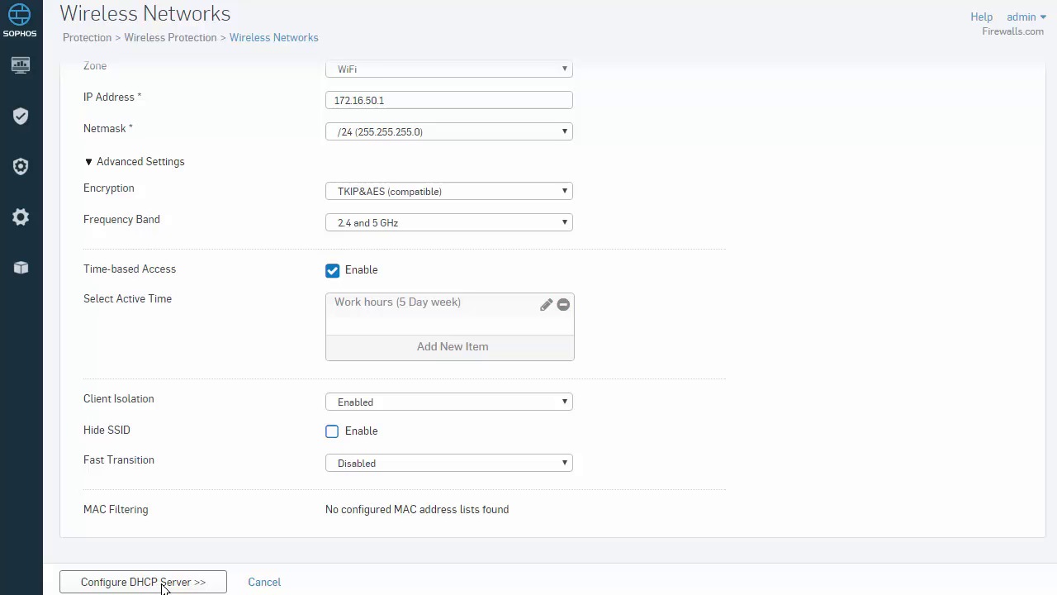
Create DHCP server Wifi_Guest_DHCP leasing 172.16.50.100–172.16.50.200, using the interface IP as gateway
{"action": "left_click", "coordinate": [162, 583]}
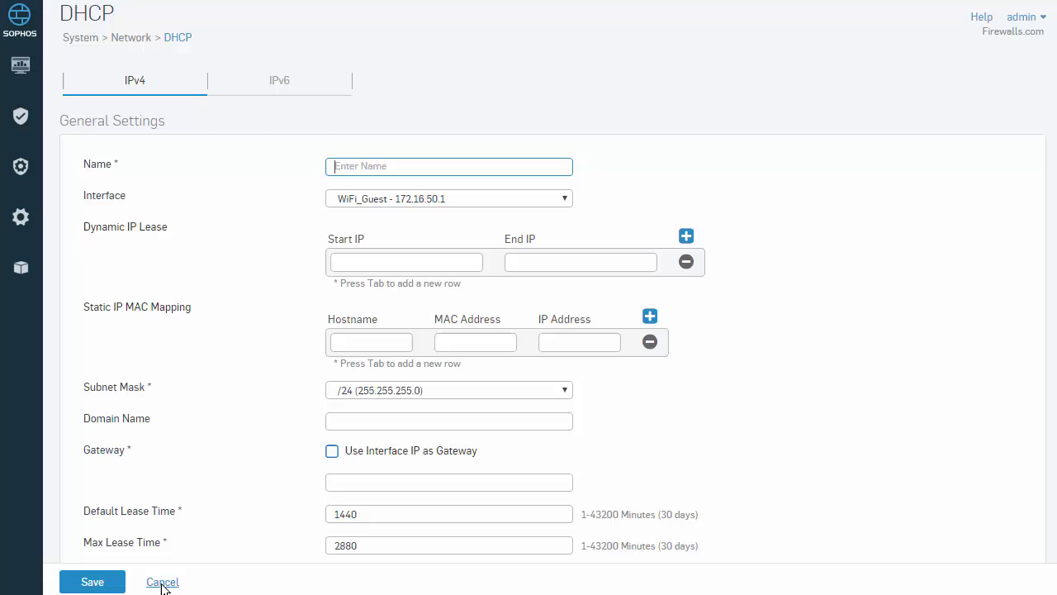
{"action": "type", "text": "Wifi_Guest_DHCP"}
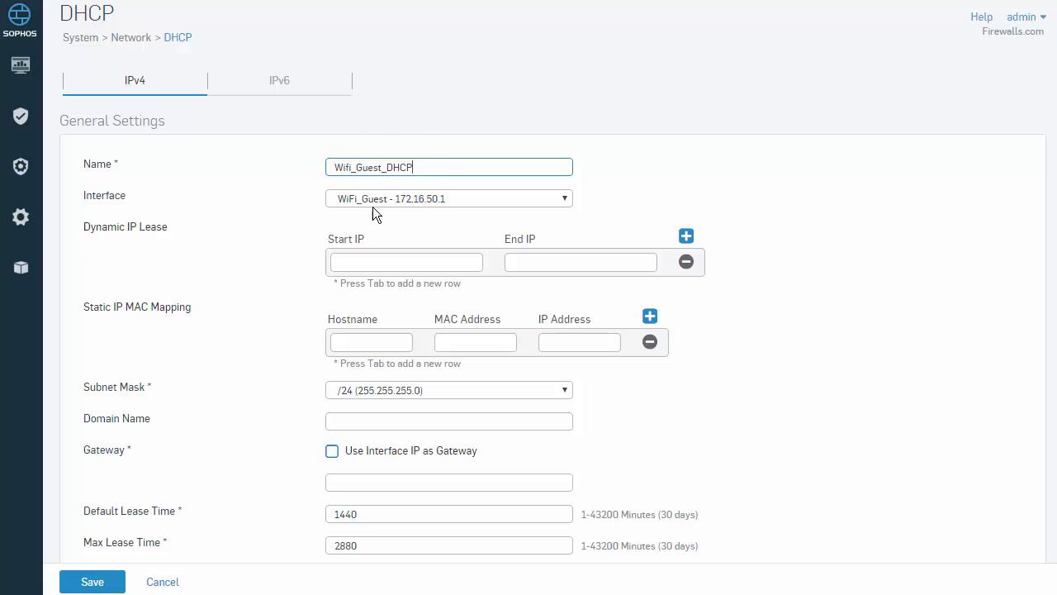
{"action": "left_click", "coordinate": [388, 257]}
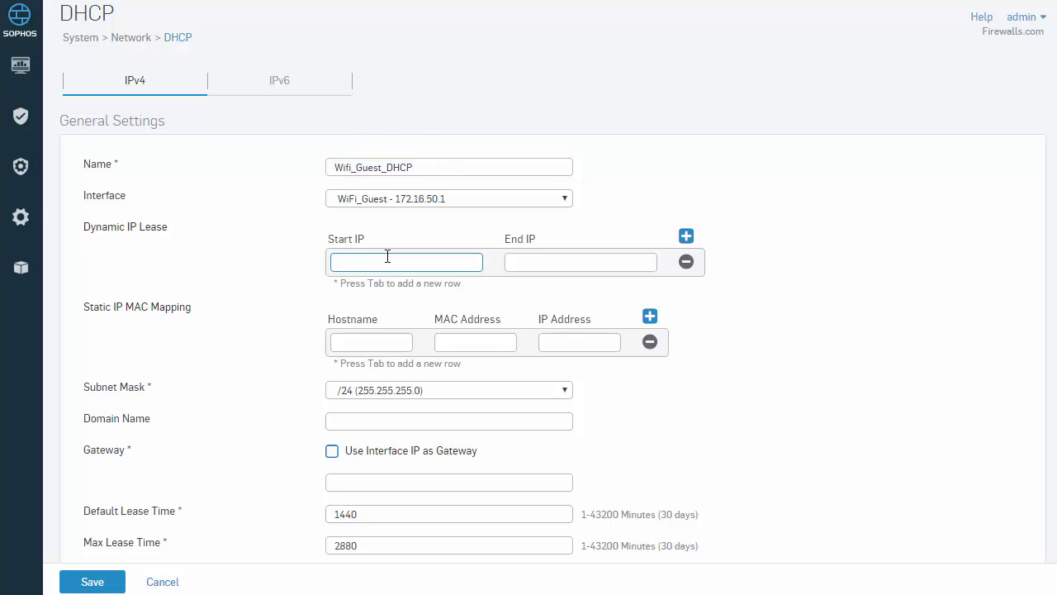
{"action": "type", "text": "172.16."}
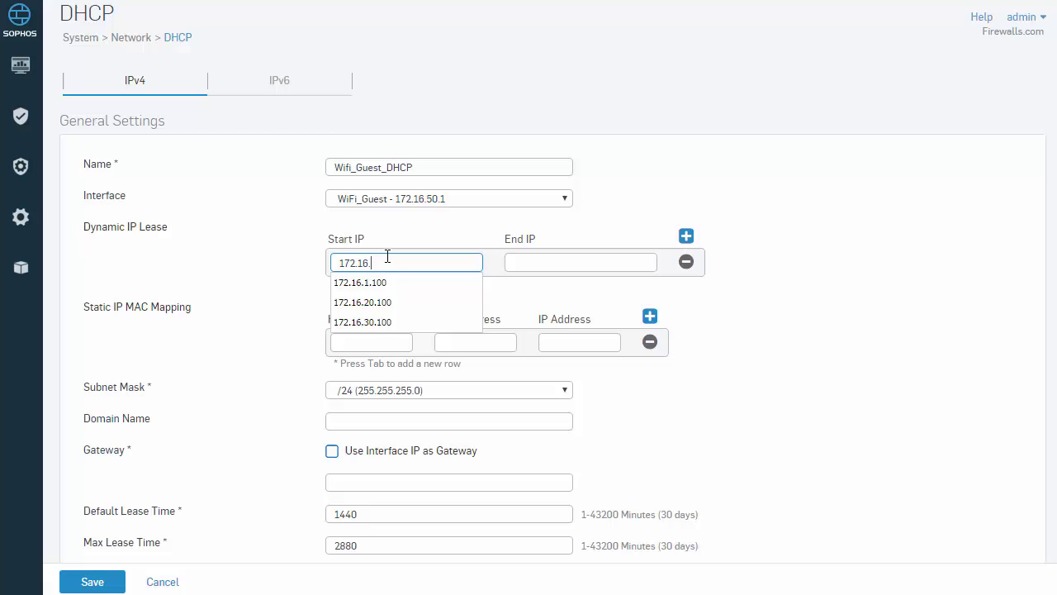
{"action": "type", "text": "50.100"}
{"action": "key", "text": "Tab"}
{"action": "type", "text": "172.16.50.200"}
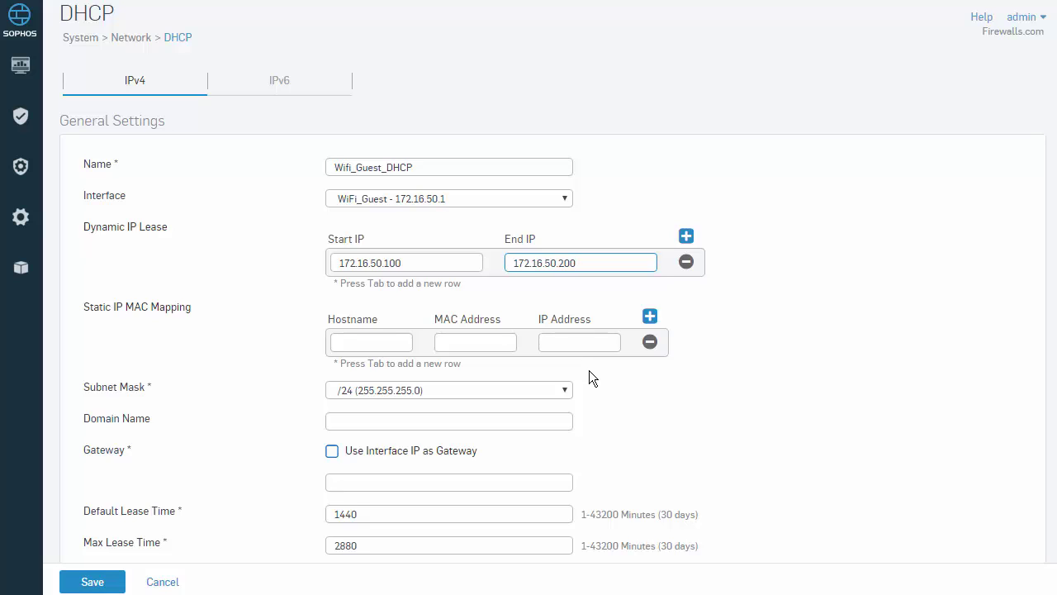
{"action": "left_click", "coordinate": [332, 451]}
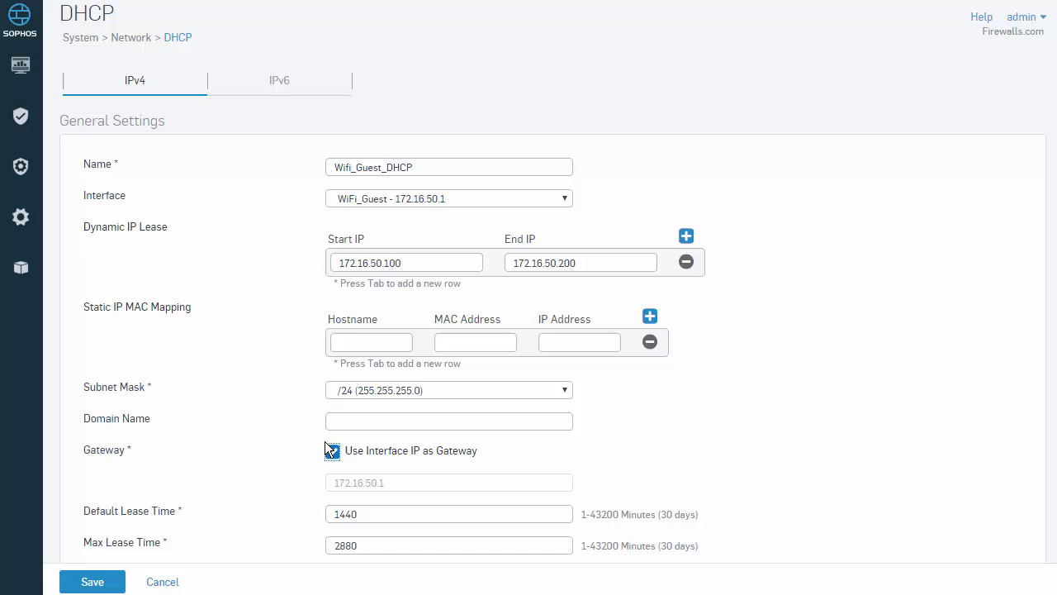
Save the Wifi_Guest_DHCP server configuration
{"action": "scroll", "coordinate": [322, 453], "scroll_direction": "down", "scroll_amount": 1}
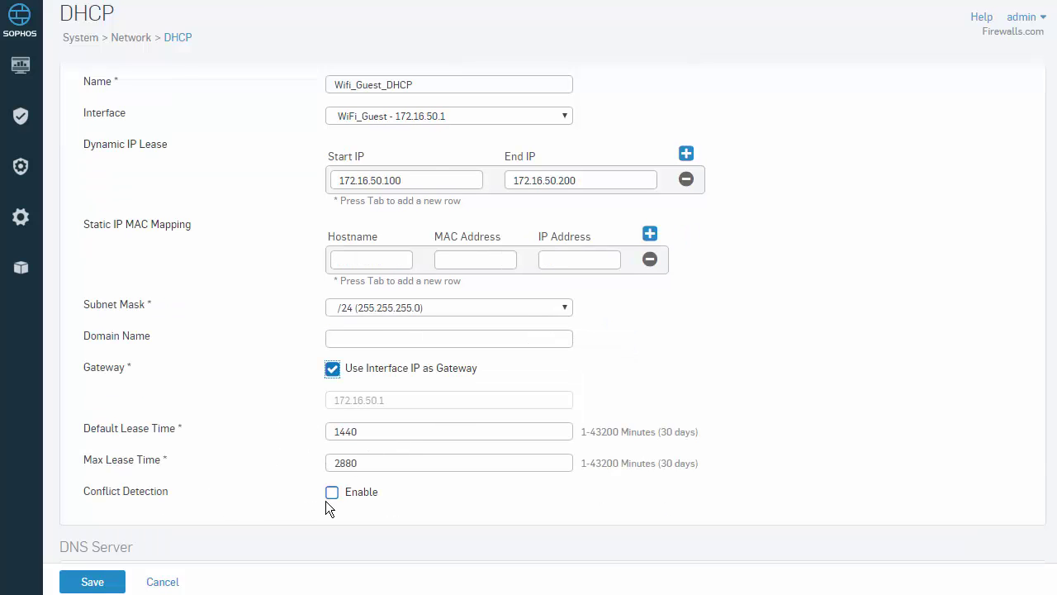
{"action": "scroll", "coordinate": [326, 501], "scroll_direction": "down", "scroll_amount": 3}
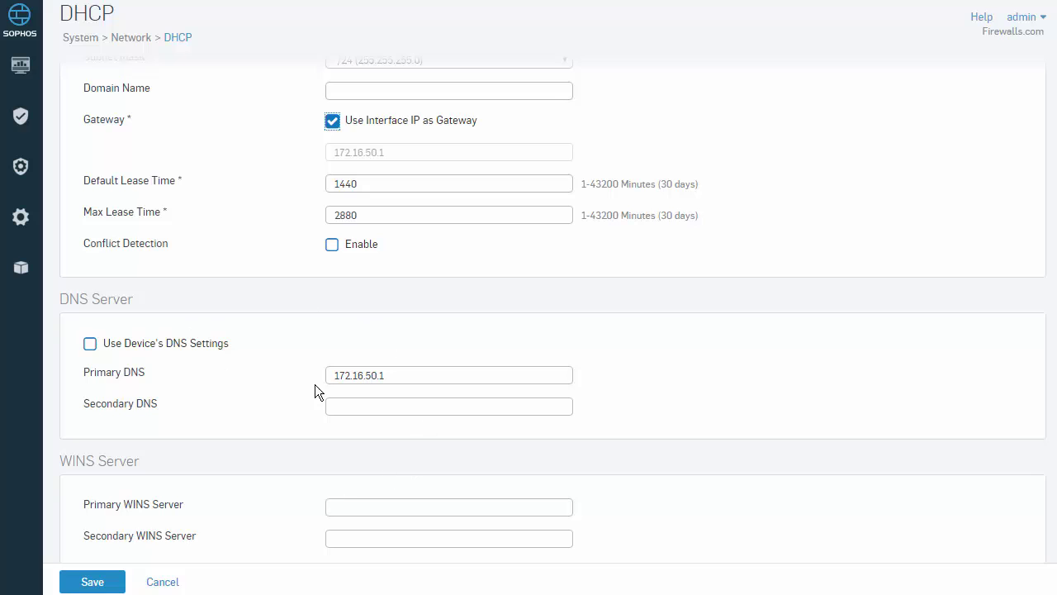
{"action": "left_click", "coordinate": [93, 582]}
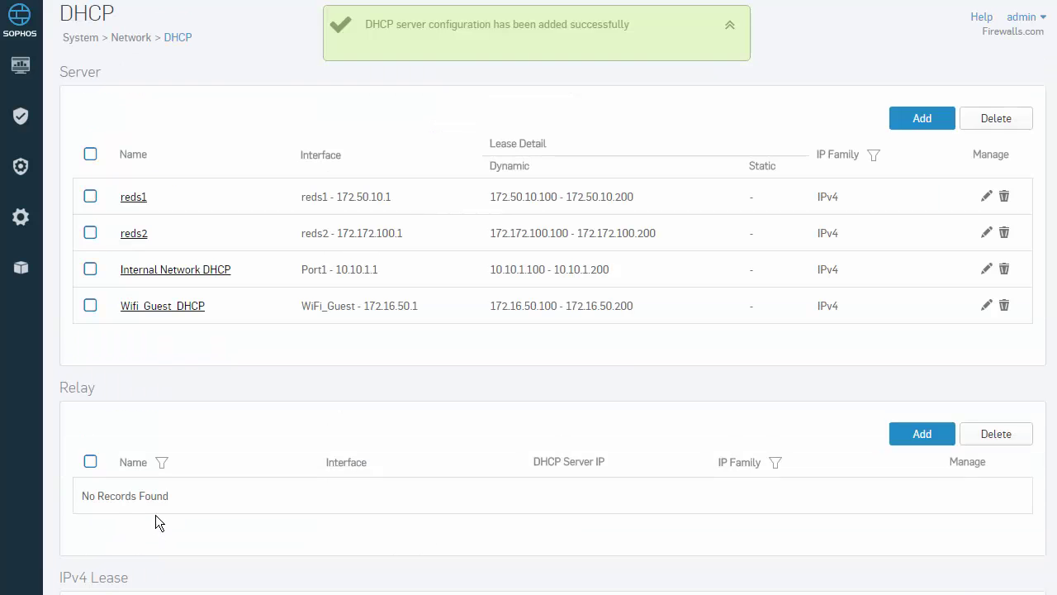
Go to Wireless Protection > Access Points and open LocalWifi0 for editing
{"action": "left_click", "coordinate": [21, 169]}
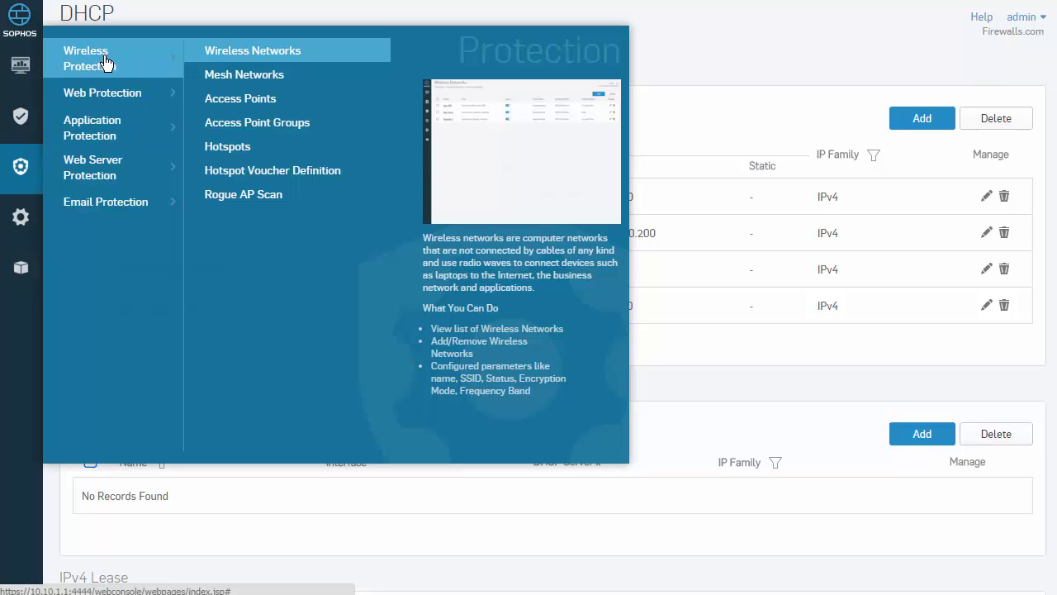
{"action": "left_click", "coordinate": [240, 101]}
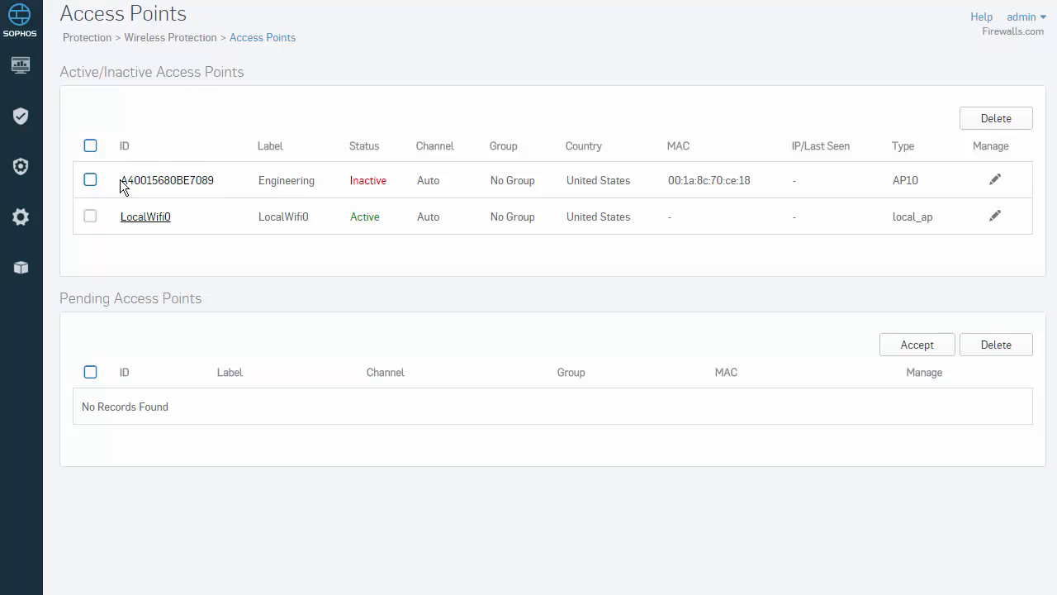
{"action": "left_click", "coordinate": [129, 220]}
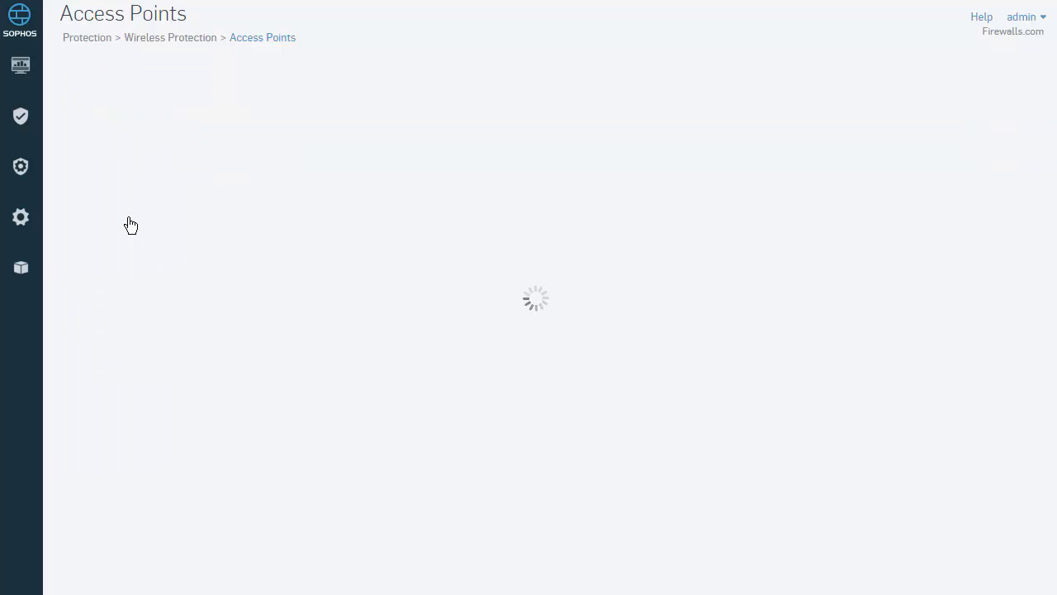
Add WiFi_Guest to LocalWifi0's wireless networks and save the access point
{"action": "left_click_drag", "start_coordinate": [153, 238], "coordinate": [205, 217]}
{"action": "left_click", "coordinate": [210, 219]}
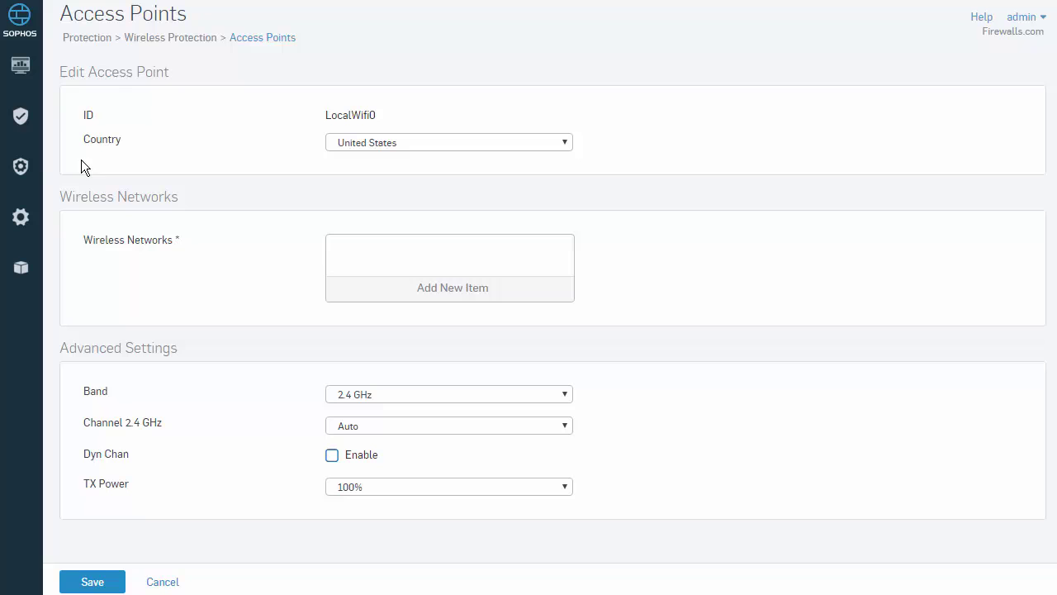
{"action": "left_click", "coordinate": [460, 299]}
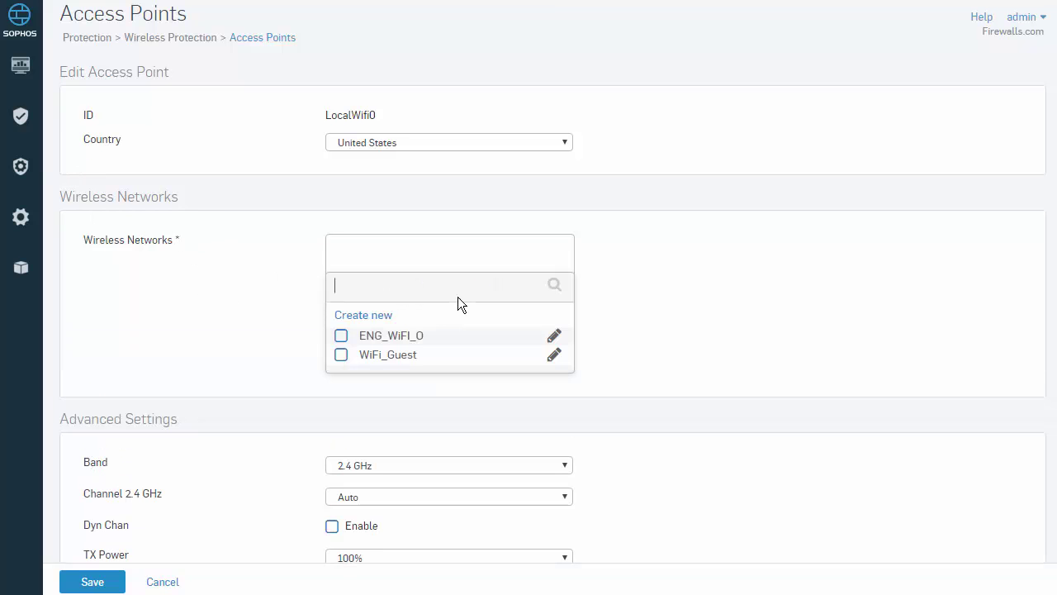
{"action": "left_click", "coordinate": [341, 357]}
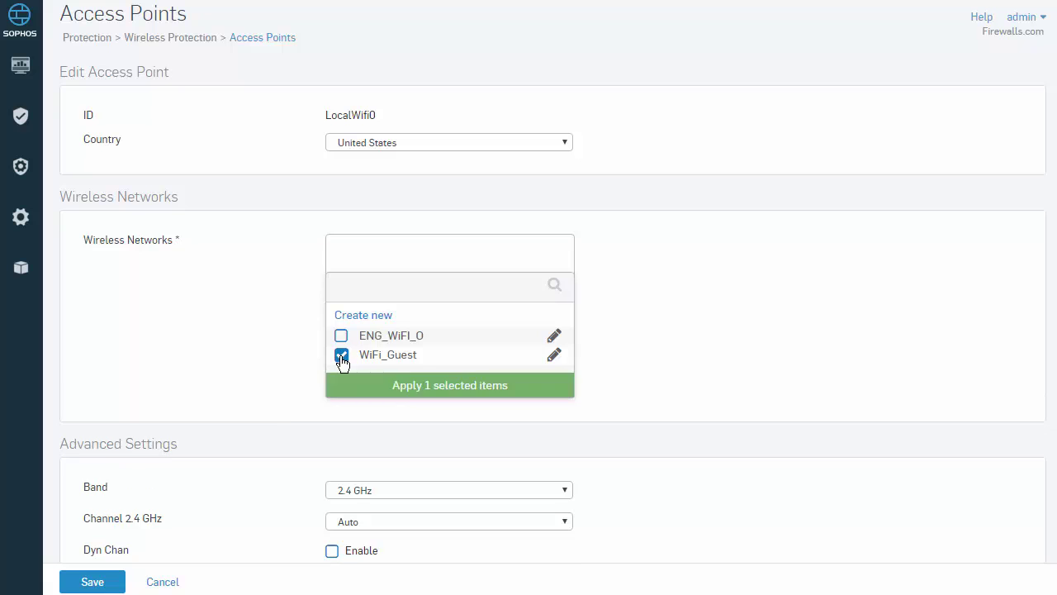
{"action": "left_click", "coordinate": [413, 389]}
{"action": "left_click", "coordinate": [93, 579]}
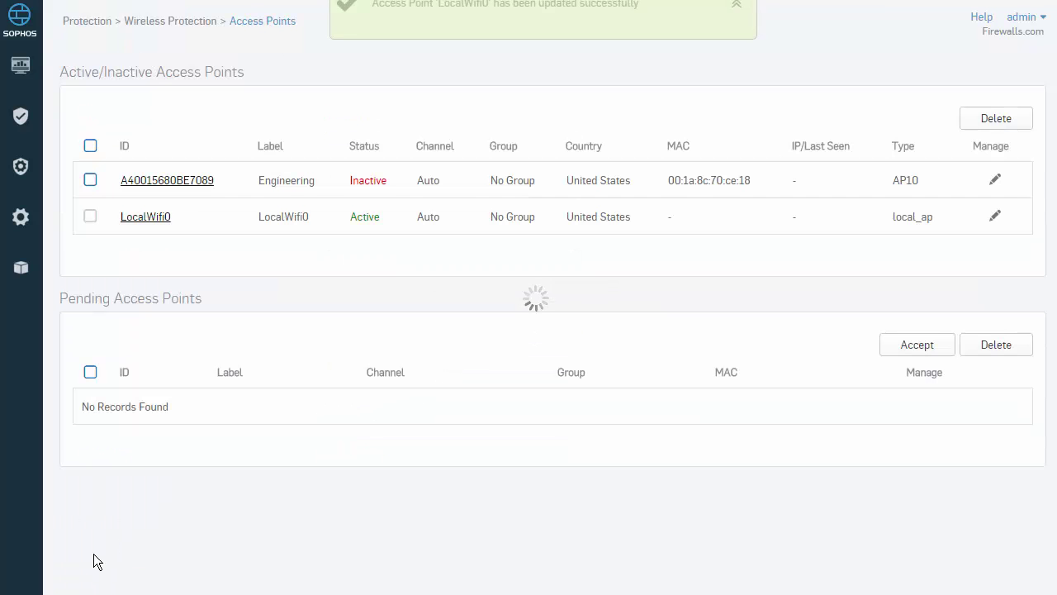